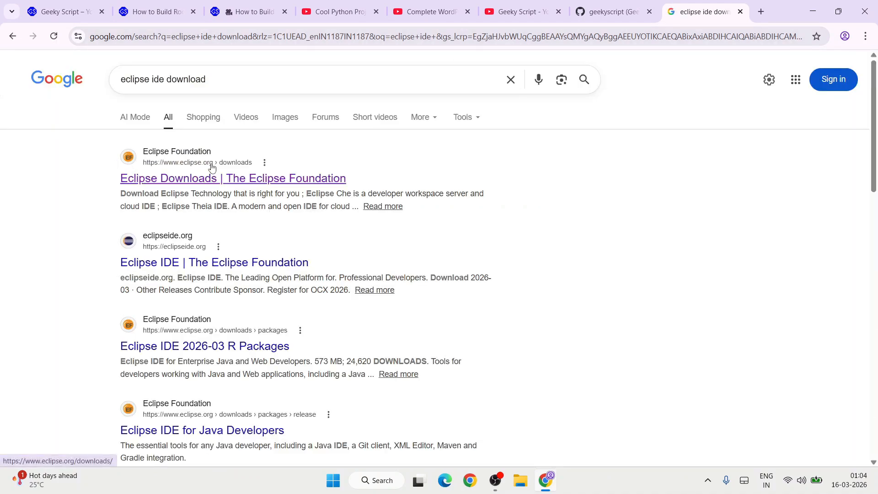
Open the Eclipse Foundation's Eclipse Downloads page from the search results.
click(260, 182)
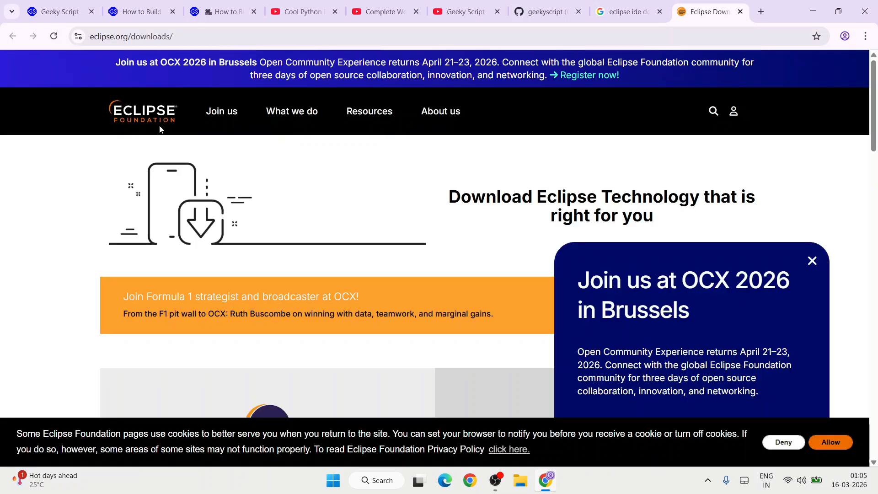
click(268, 36)
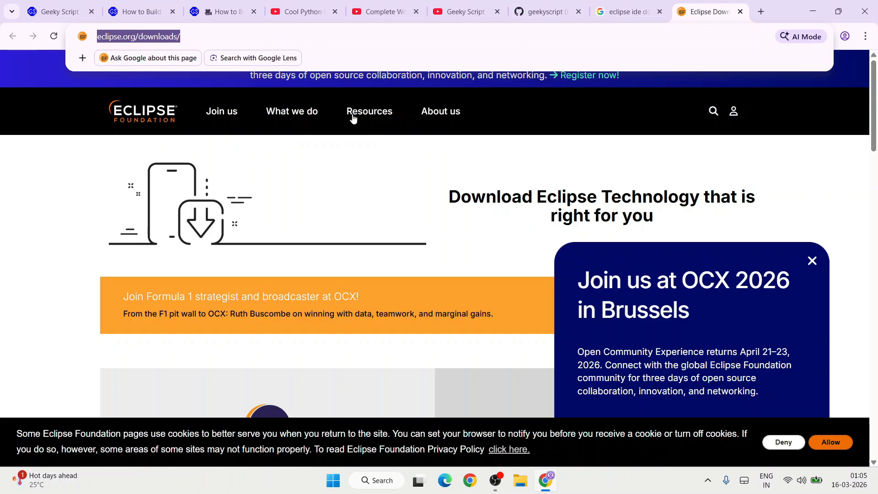
click(319, 163)
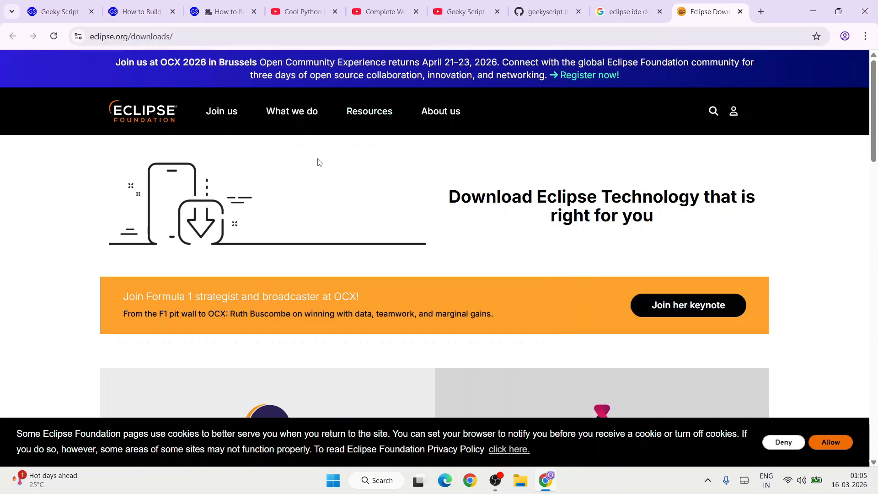
Download the x86_64 desktop IDE installer, eclipse-inst-jre-win64.exe, from the offered mirror.
scroll(319, 162, down, 3)
scroll(319, 163, down, 1)
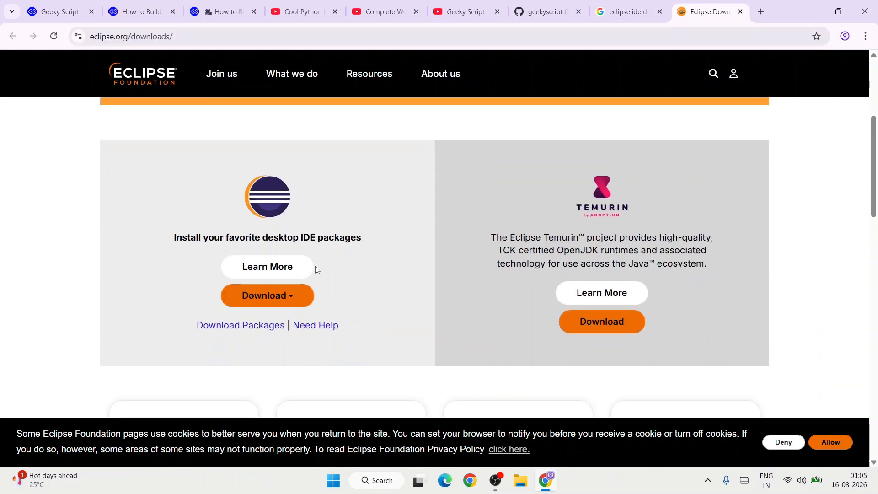
click(283, 297)
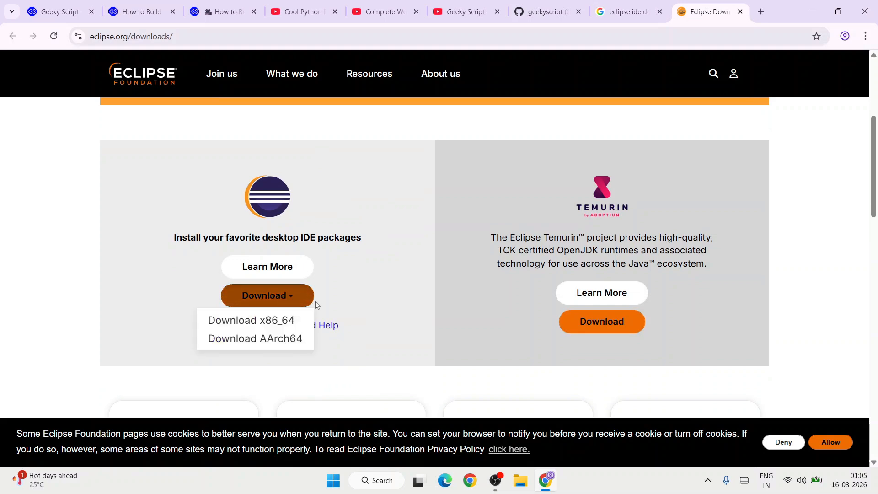
click(288, 321)
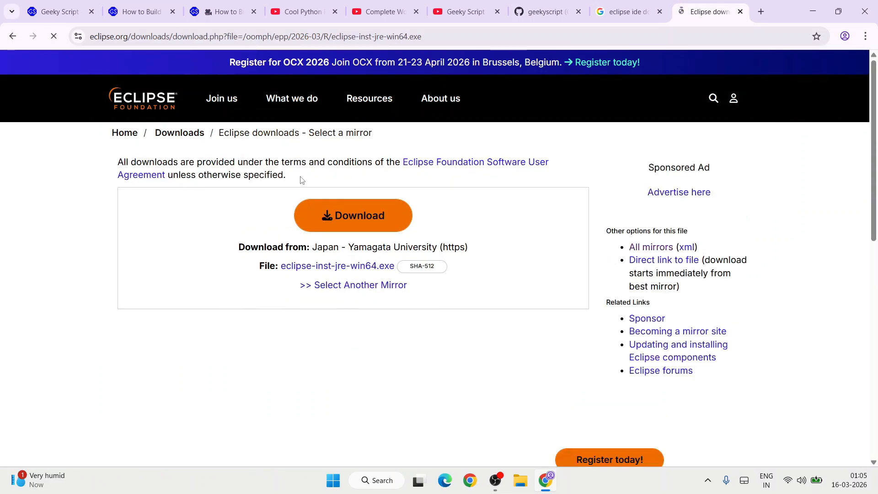
click(368, 229)
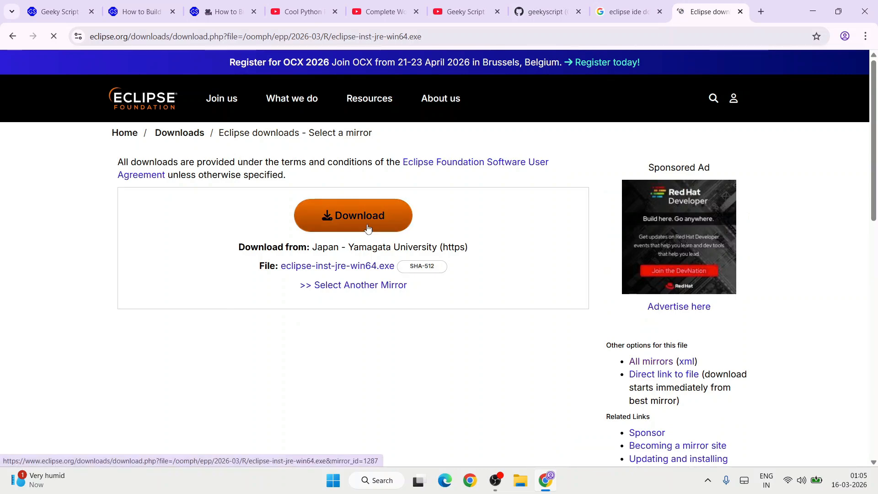
drag(382, 137, 512, 141)
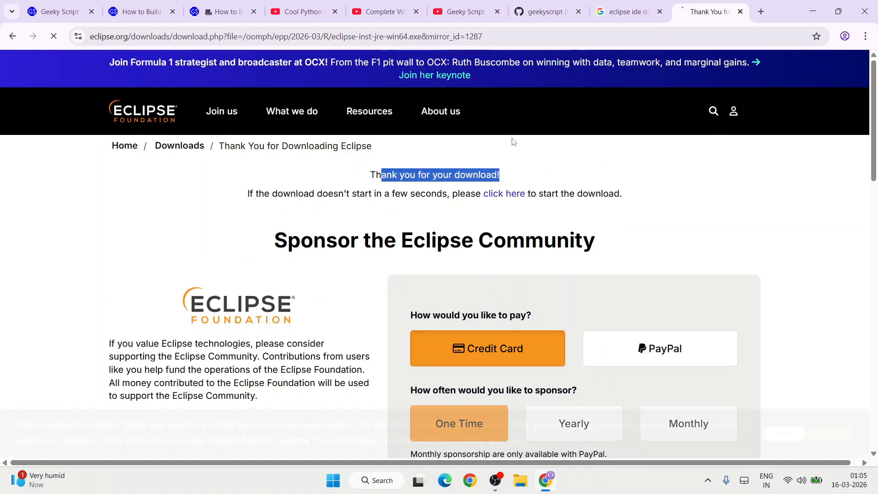
click(747, 163)
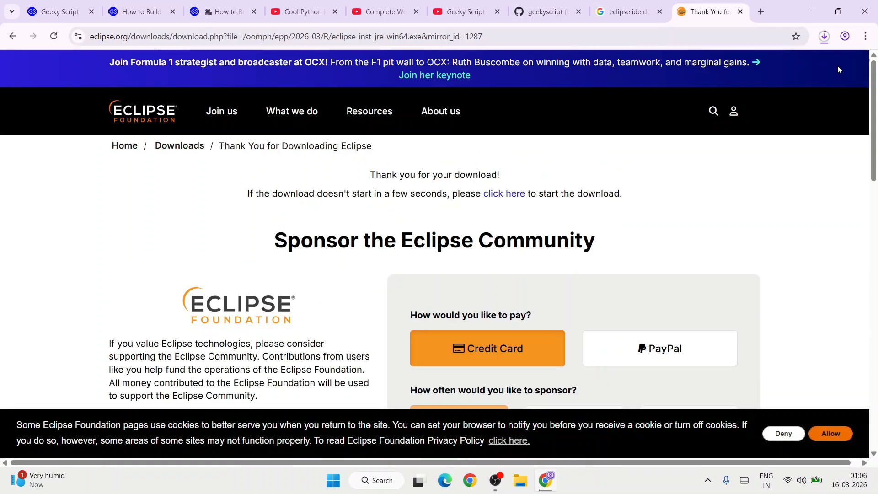
Run the downloaded Eclipse installer file and minimize the browser window.
click(824, 36)
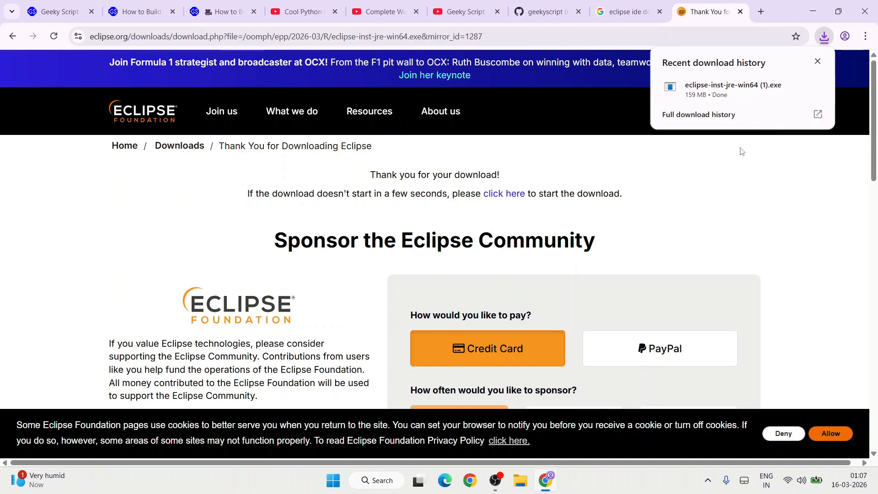
click(721, 87)
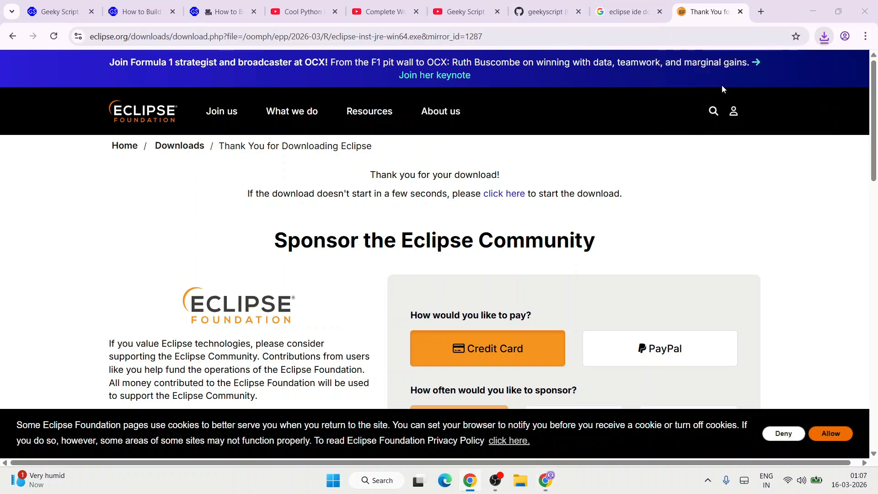
click(812, 11)
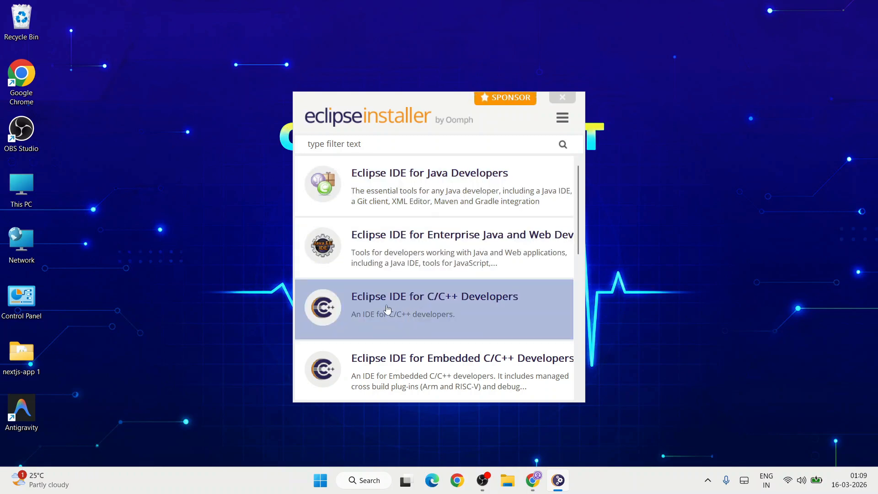
Look through the installer's package list and choose Eclipse IDE for Java Developers.
scroll(522, 313, down, 2)
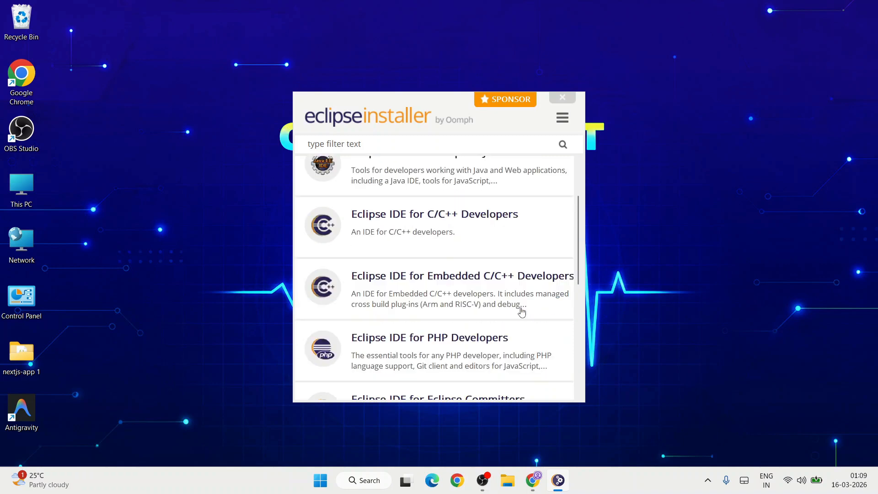
scroll(486, 323, down, 1)
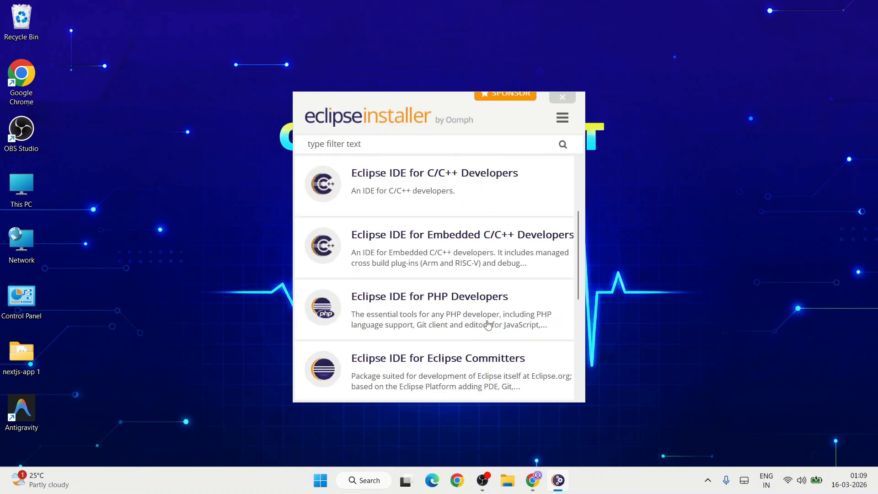
scroll(487, 324, down, 2)
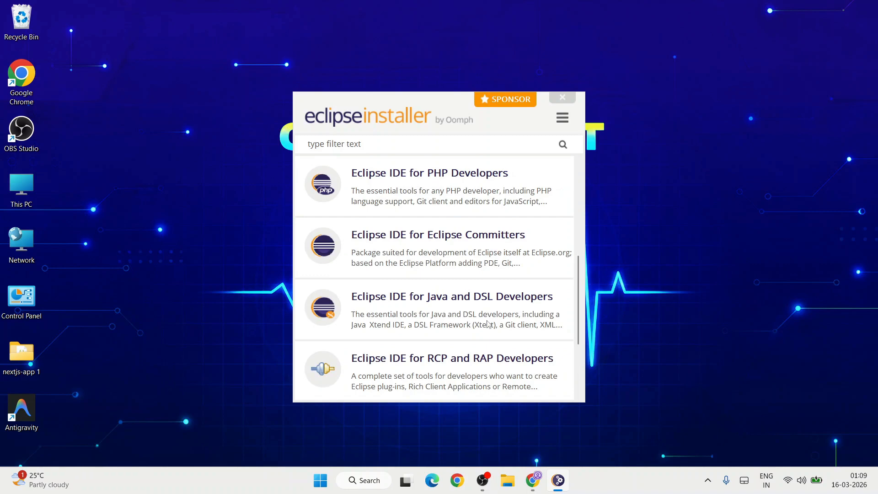
scroll(487, 323, up, 4)
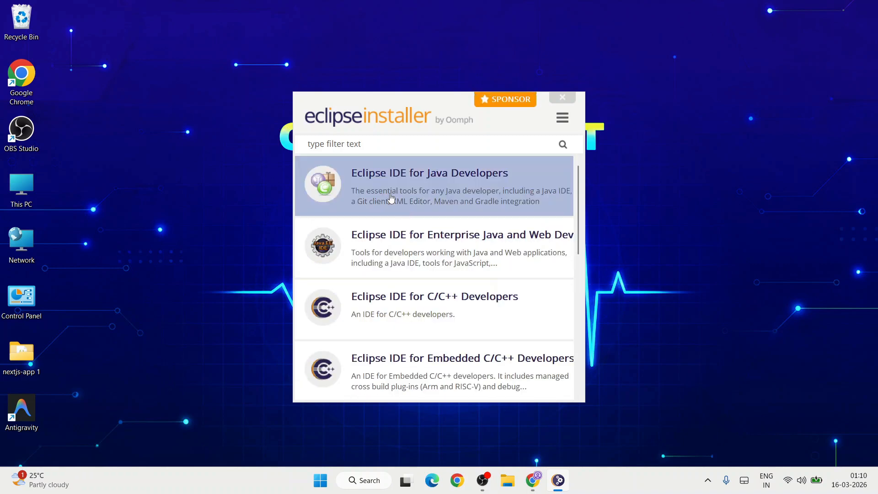
click(413, 192)
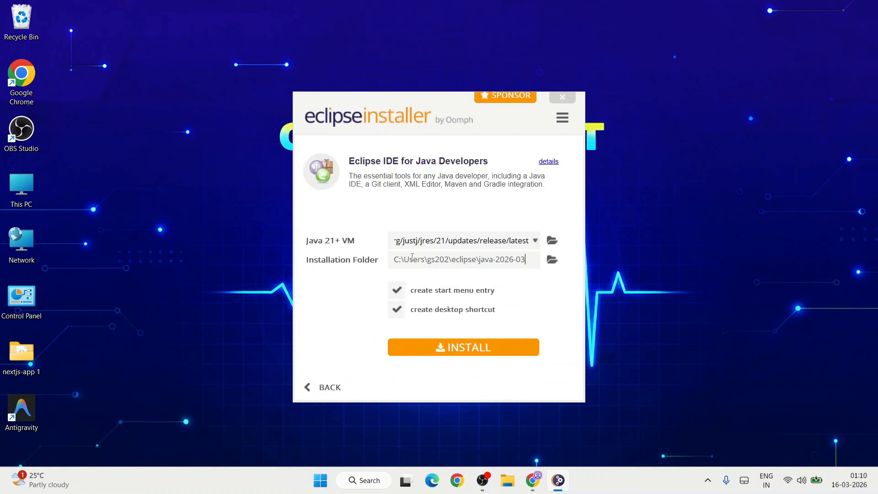
Set the Java 21+ VM for the installation to JRE 25.0.2.
drag(410, 259, 541, 257)
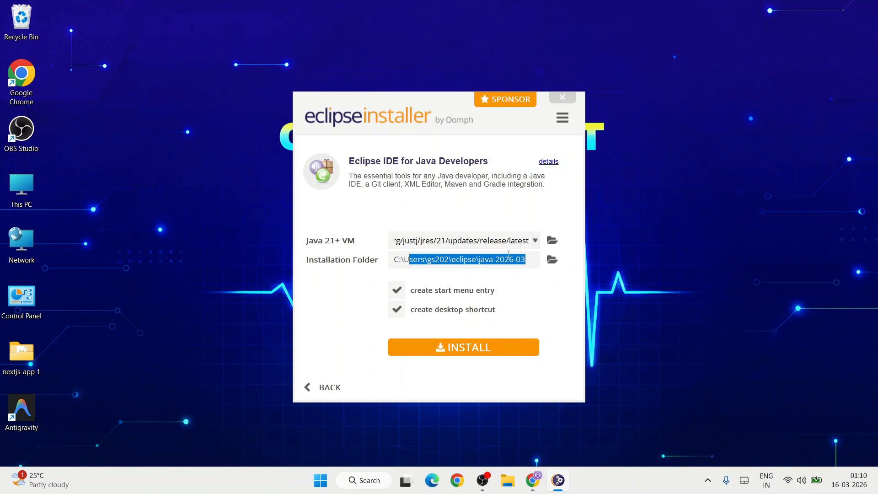
click(526, 241)
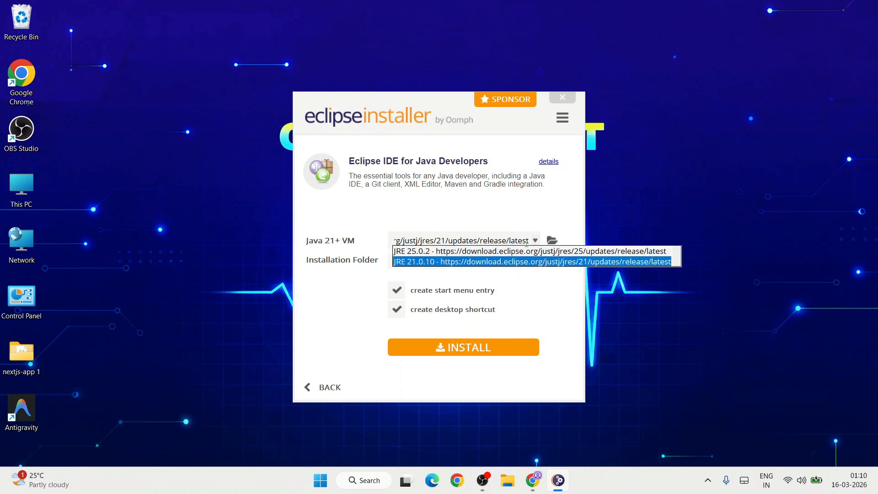
click(459, 252)
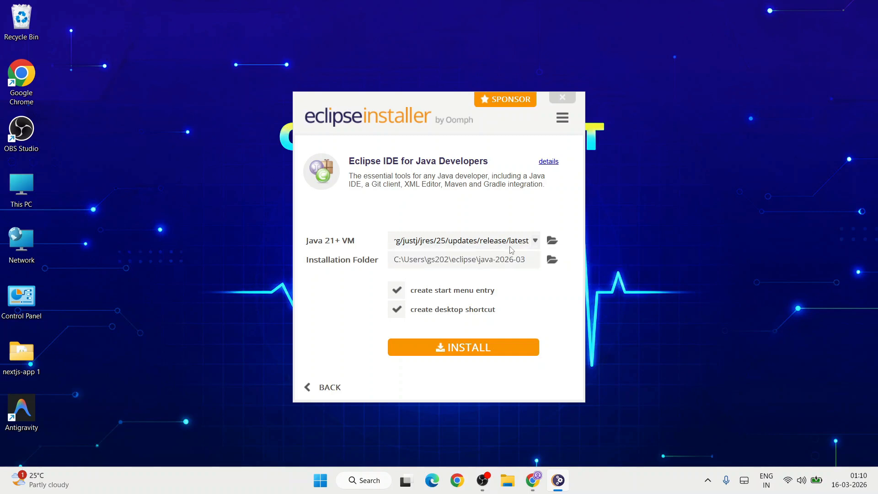
click(535, 243)
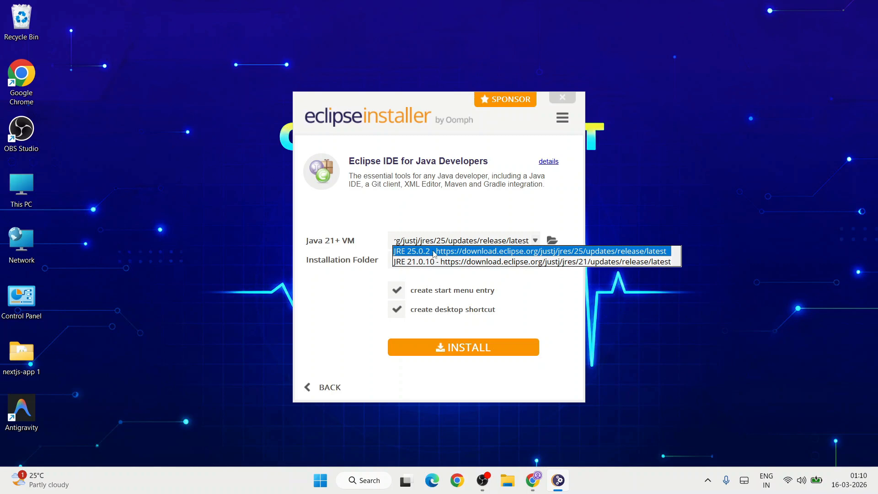
click(454, 252)
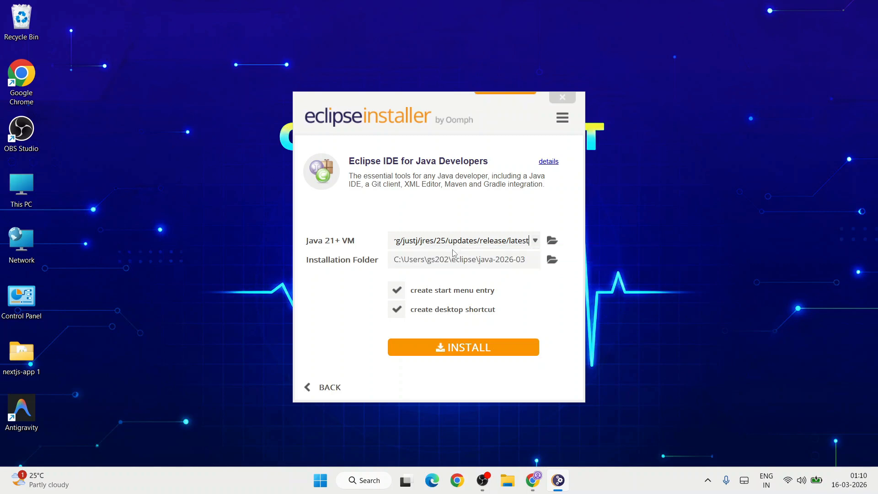
Start the installation and accept the Eclipse Foundation Software User Agreement.
click(454, 350)
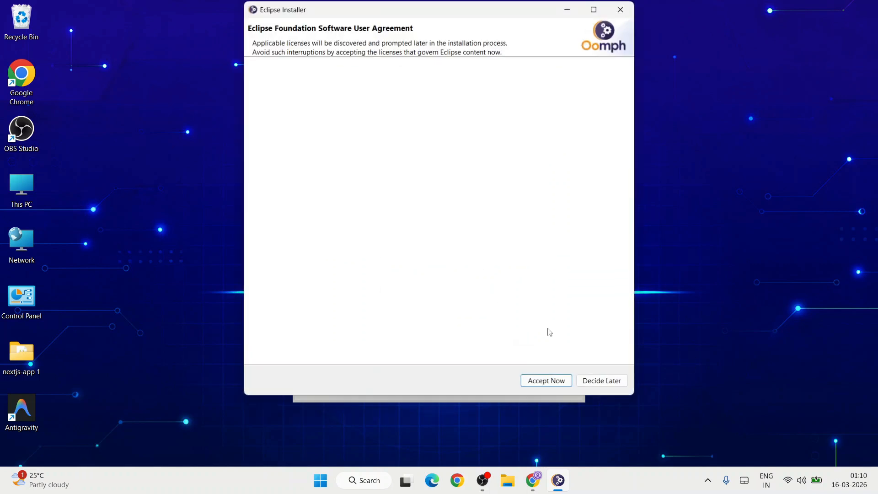
scroll(548, 328, down, 20)
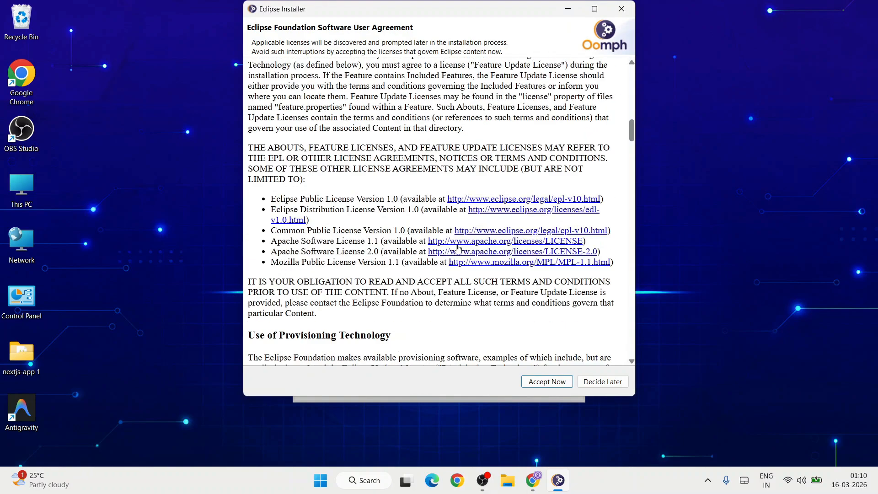
click(532, 384)
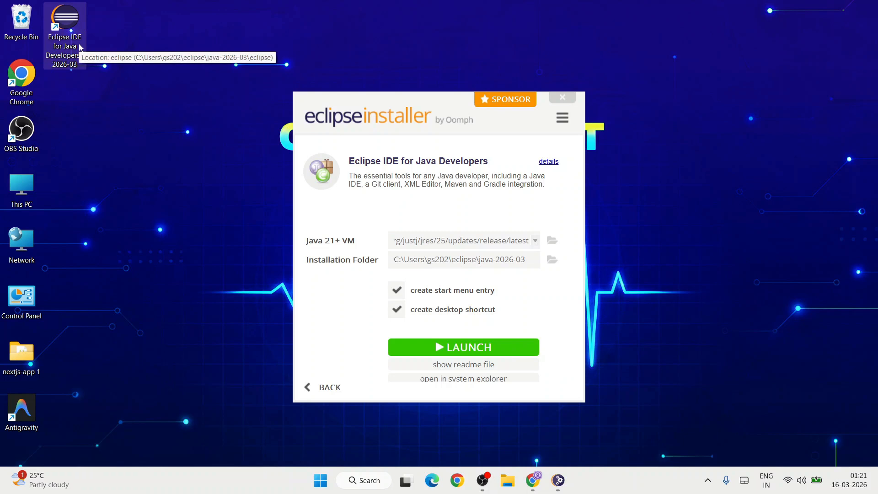
Launch the installed Eclipse IDE with the default eclipse-workspace directory and maximize its window.
click(502, 348)
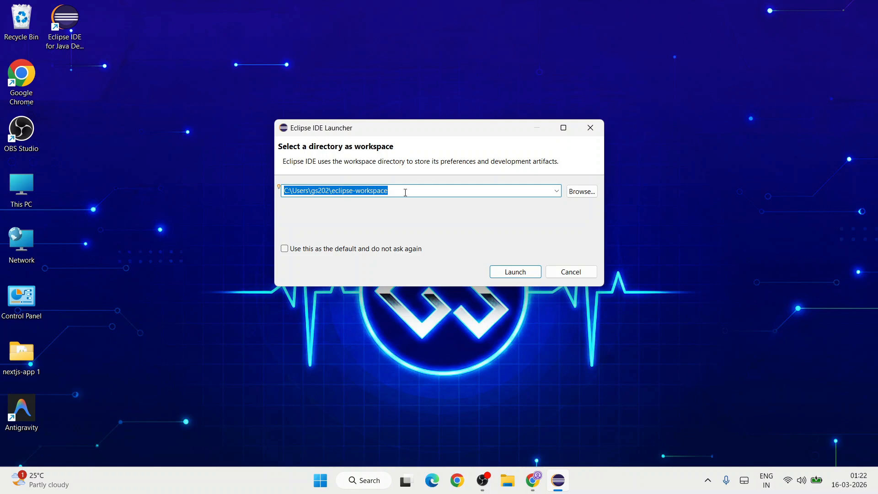
click(527, 270)
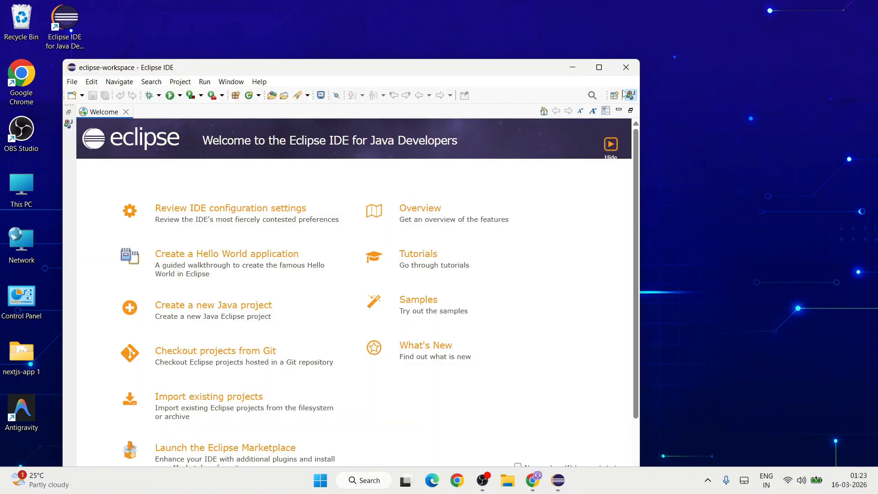
click(599, 67)
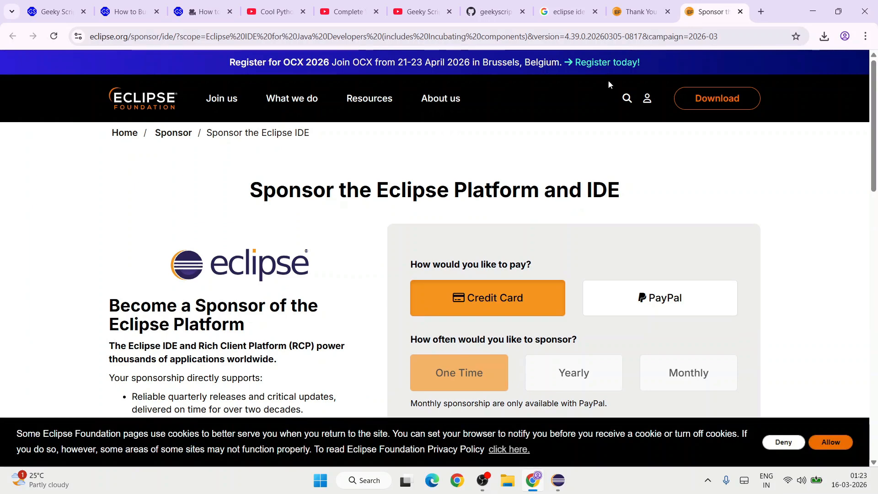
Skim the Eclipse sponsorship page and minimize the browser to return to the Eclipse IDE.
scroll(619, 143, down, 4)
scroll(624, 183, down, 3)
scroll(804, 294, up, 5)
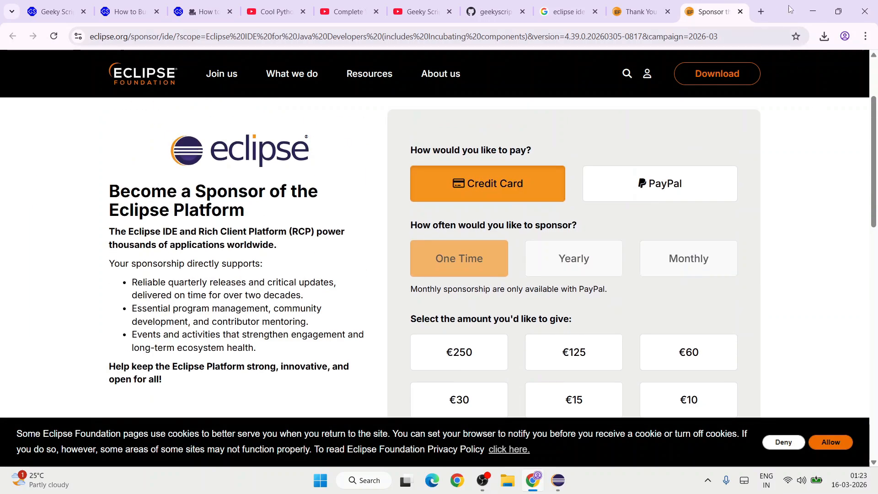
click(811, 9)
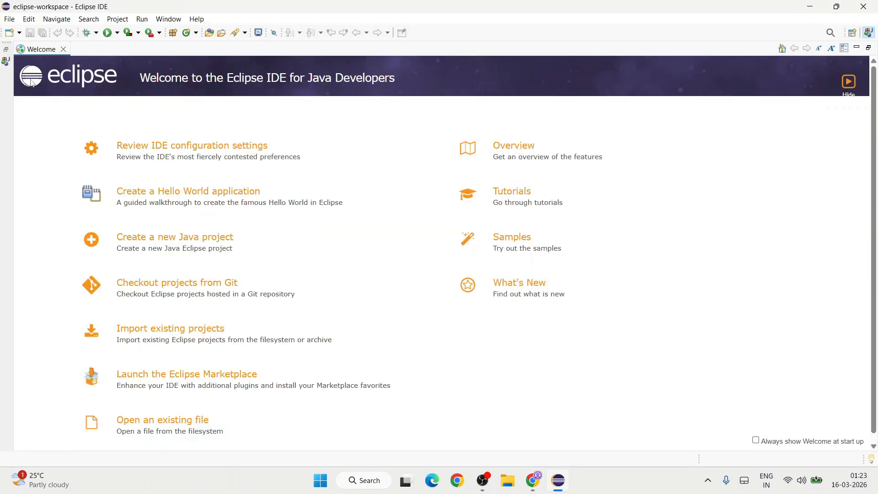
Start a new Java project and name it HelloWorld.
click(9, 19)
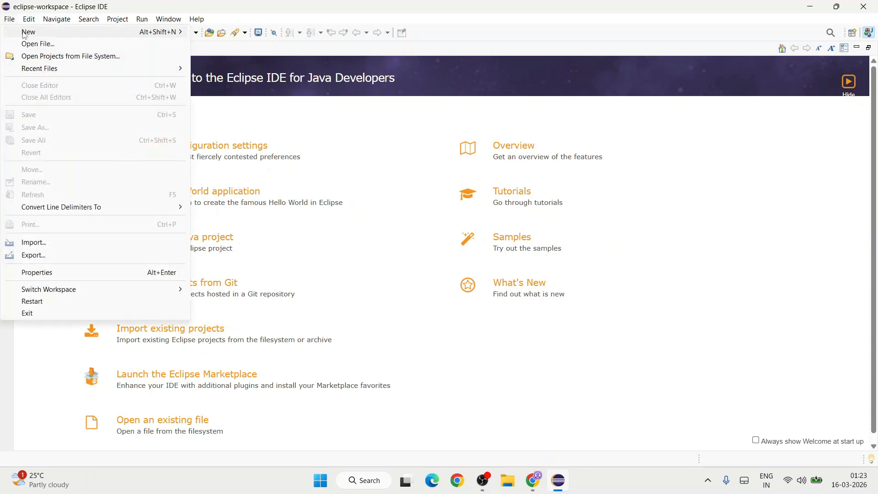
mouse_move(23, 34)
click(223, 34)
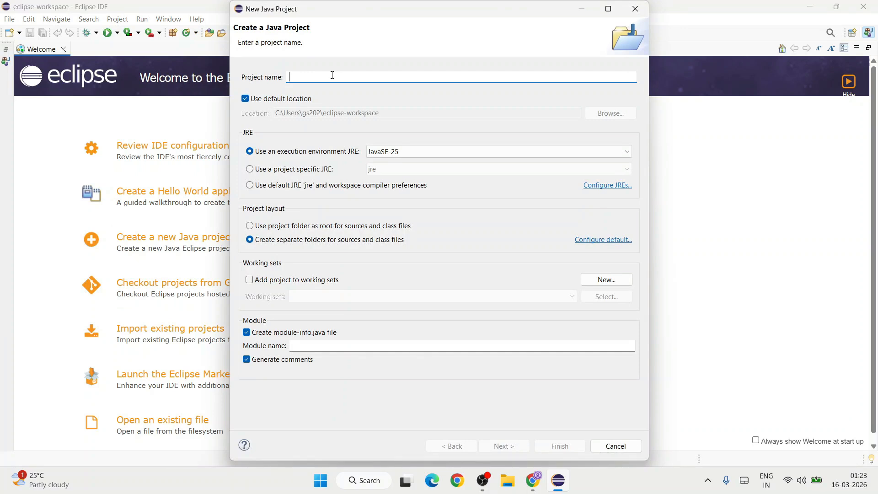
text(HelloWr)
key(BackSpace)
text(orld)
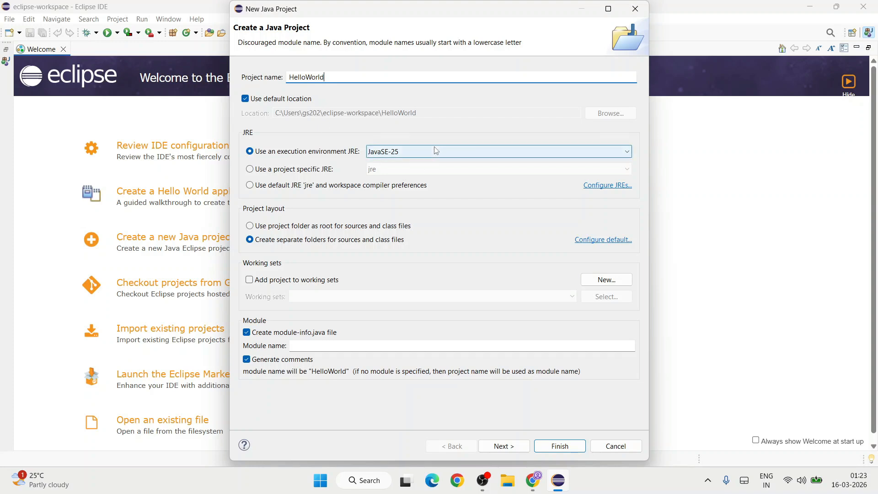
Keep JavaSE-25 as the project's execution environment and turn off creation of the module-info.java file.
click(434, 146)
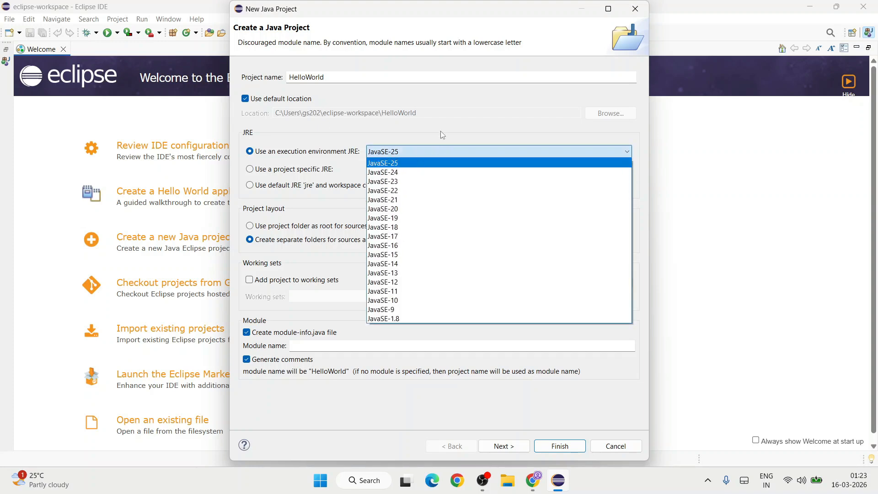
click(443, 134)
click(259, 335)
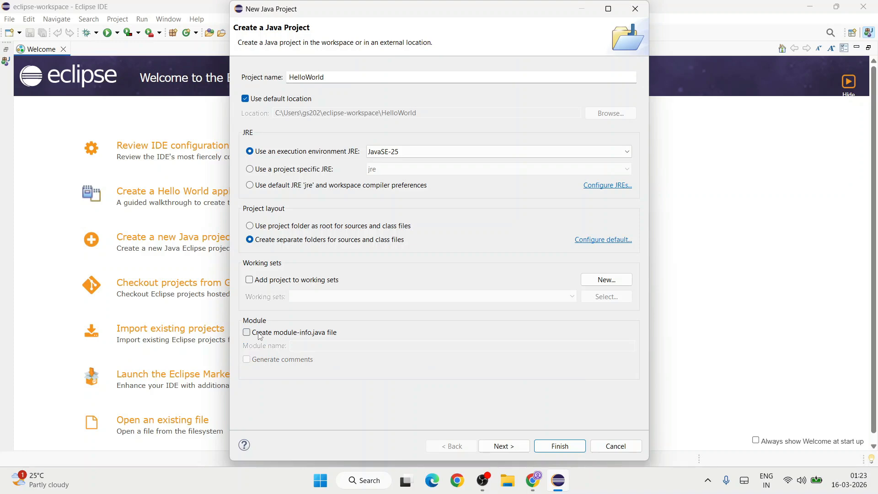
Finish creating the HelloWorld project, restore the workbench from the Welcome page and expand the project in the Package Explorer.
click(563, 446)
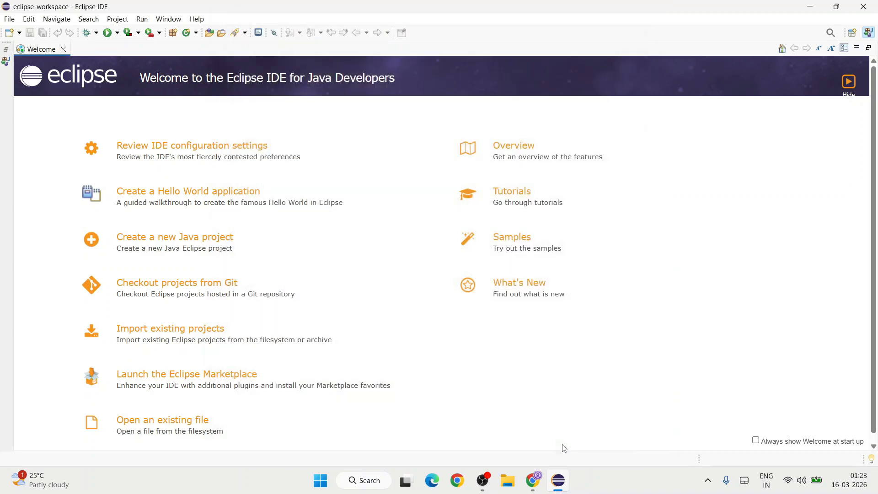
click(6, 49)
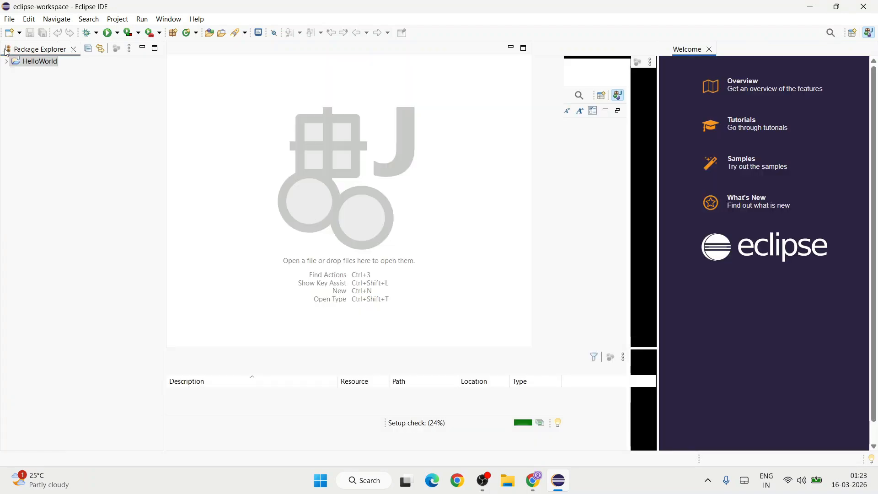
click(27, 64)
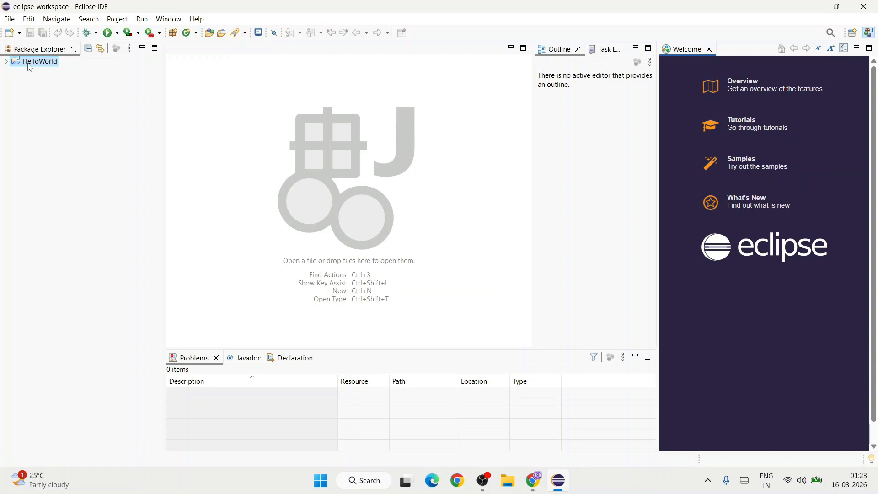
click(6, 61)
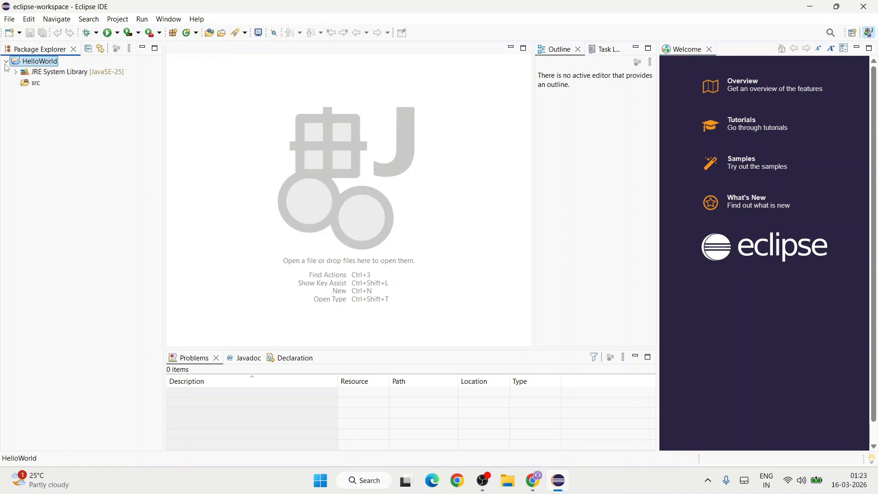
Create a public class named HelloWorld in the src folder, including a public static void main(String[] args) method stub.
click(28, 84)
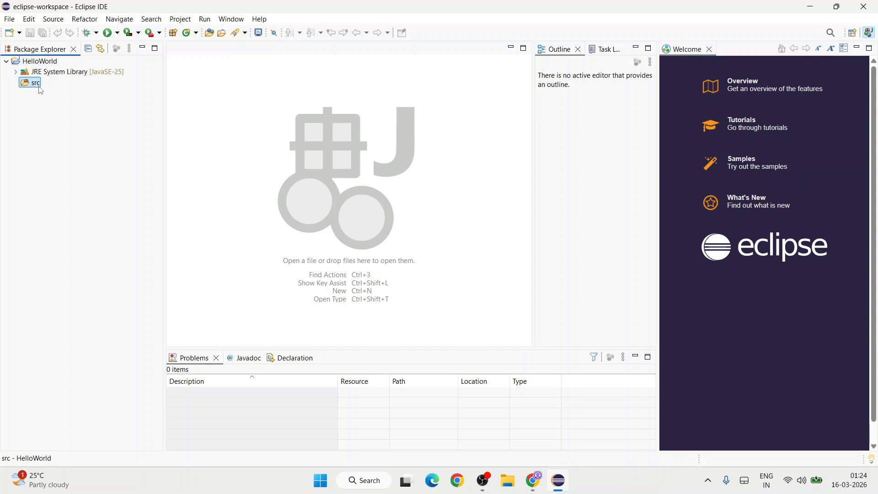
right_click(38, 85)
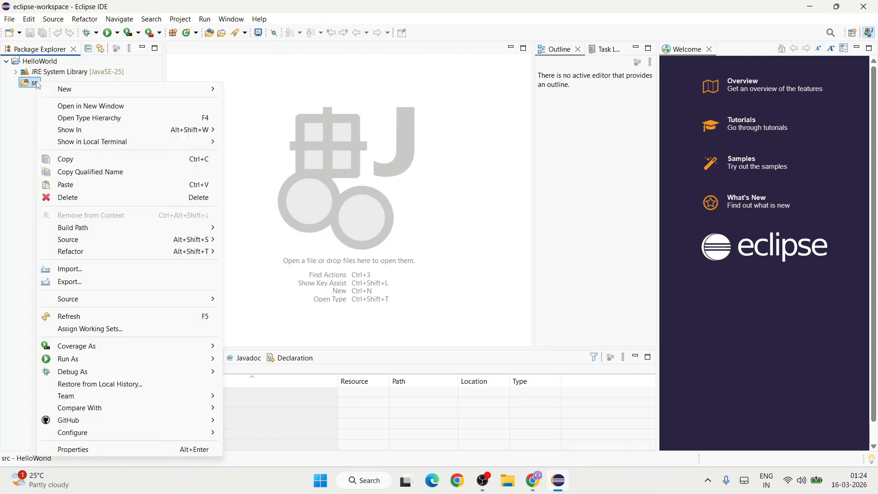
mouse_move(118, 89)
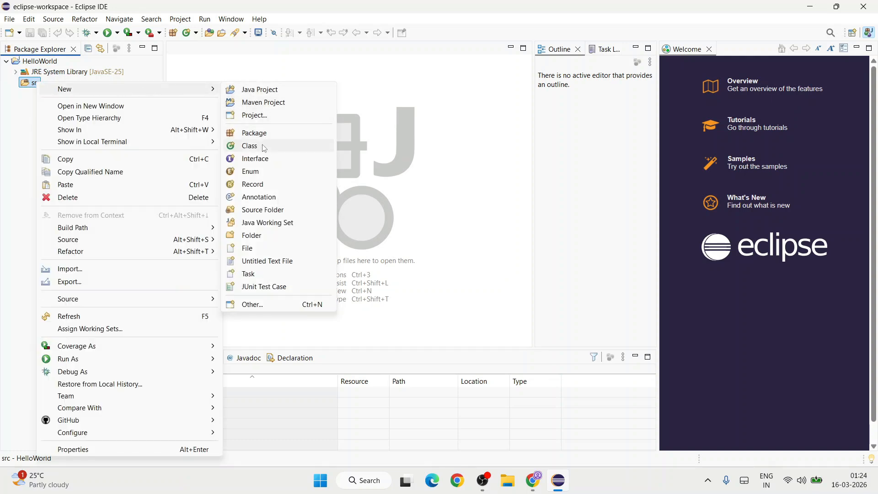
click(264, 146)
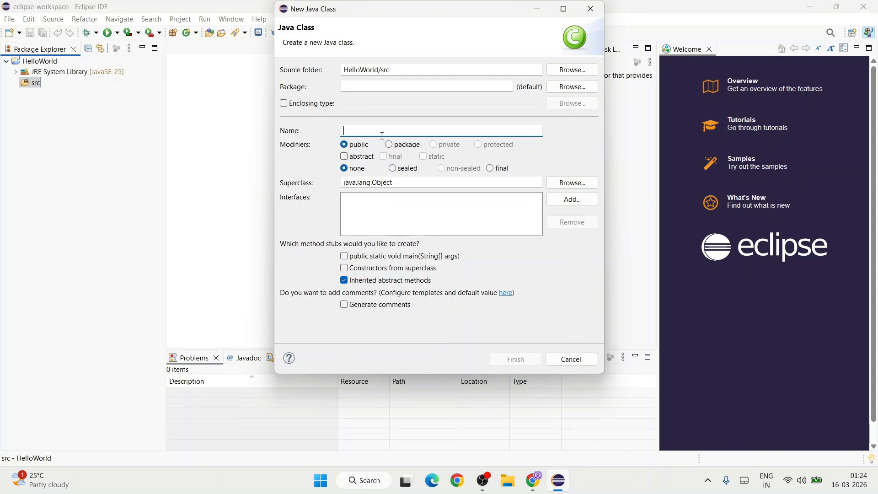
text(HelloWorl)
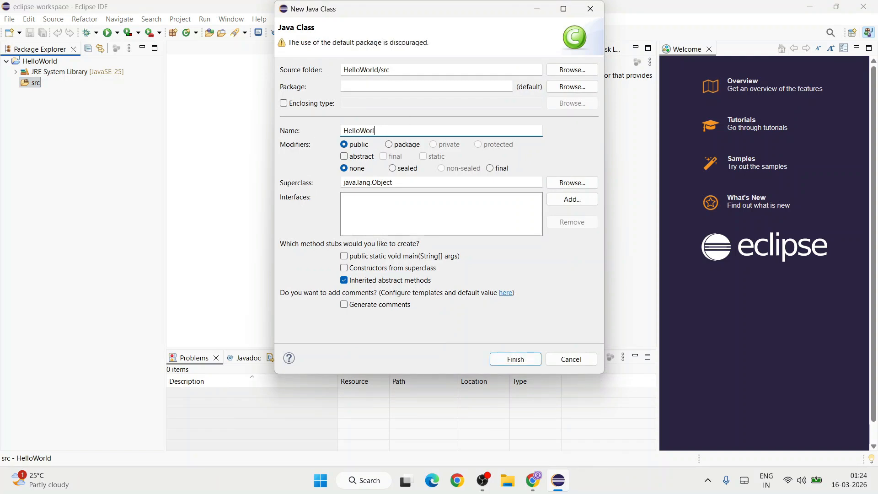
click(370, 256)
click(515, 359)
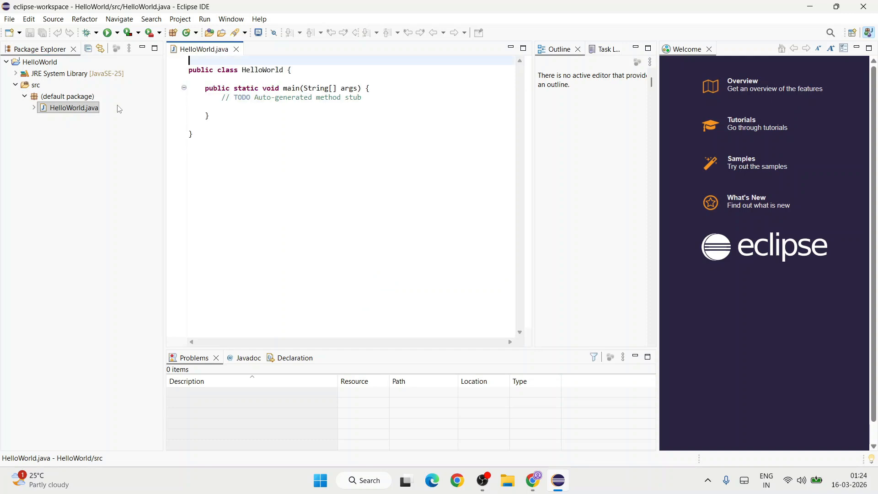
Add the statement System.out.println("hello World!!"); inside the main method, below the TODO comment.
key(ctrl+a)
click(306, 177)
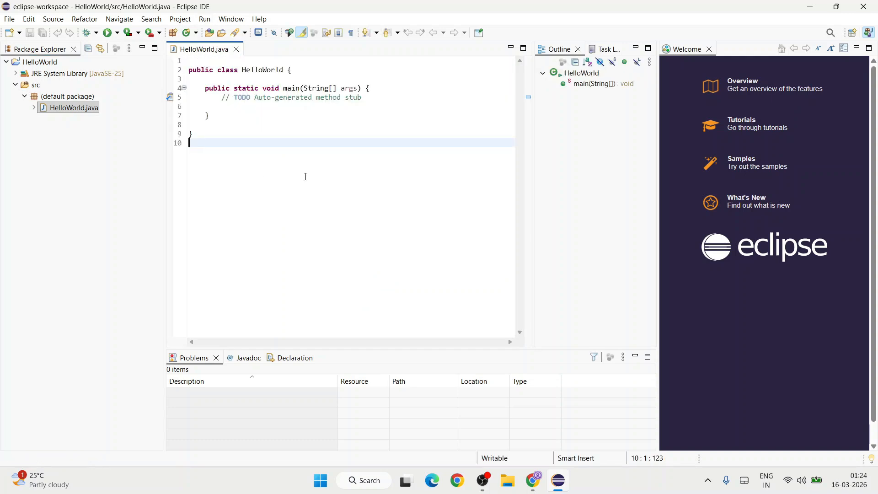
click(355, 107)
key(Tab)
text(System.out.p)
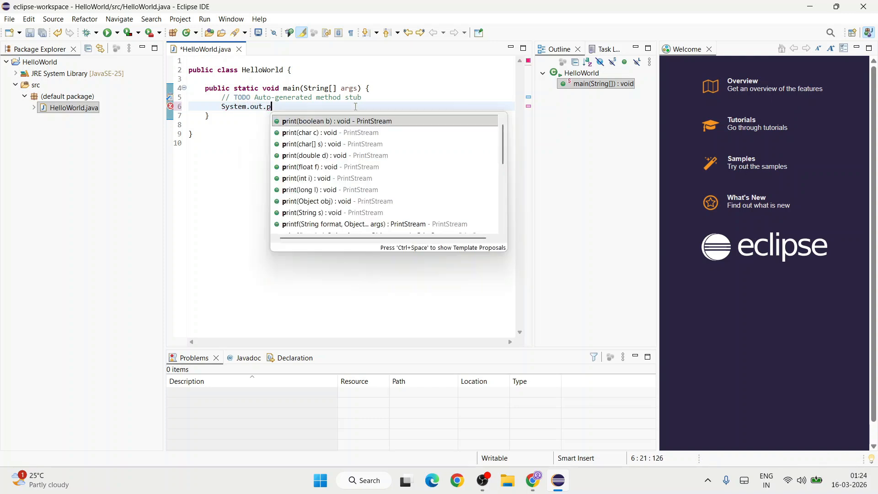
text(rintln)
key(Return)
text("h)
text(o World!!)
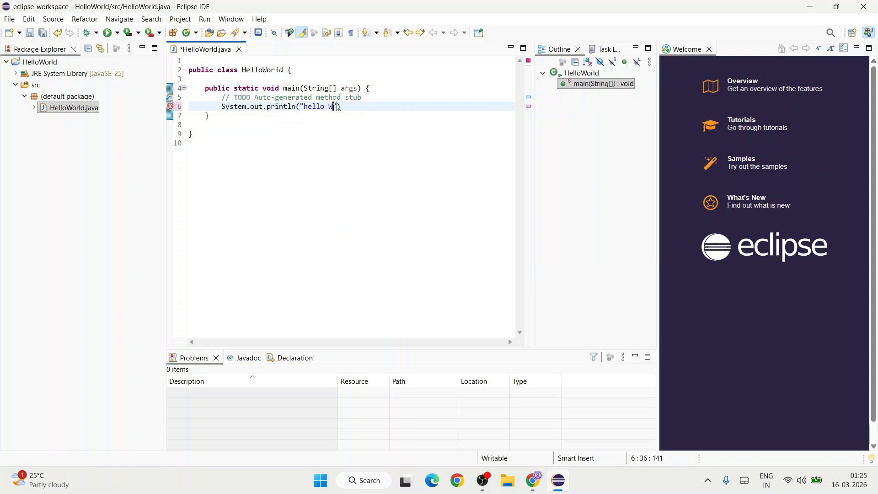
text(");)
Save and run the HelloWorld program, and check its console output against the code.
click(108, 33)
click(433, 286)
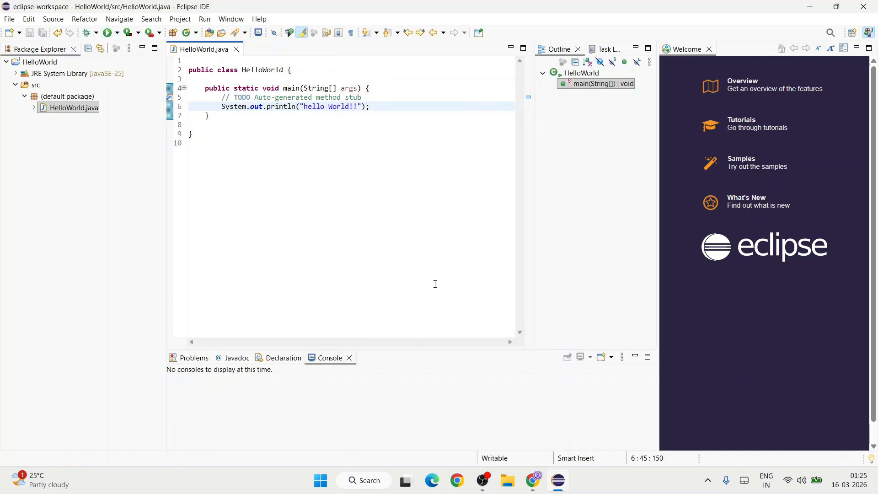
drag(233, 392, 144, 375)
click(384, 101)
click(337, 133)
key(ctrl+a)
click(249, 400)
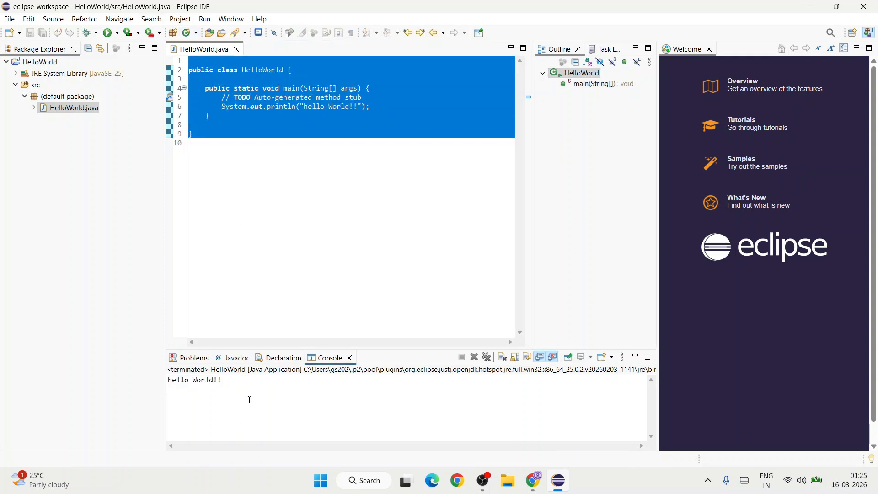
key(ctrl+a)
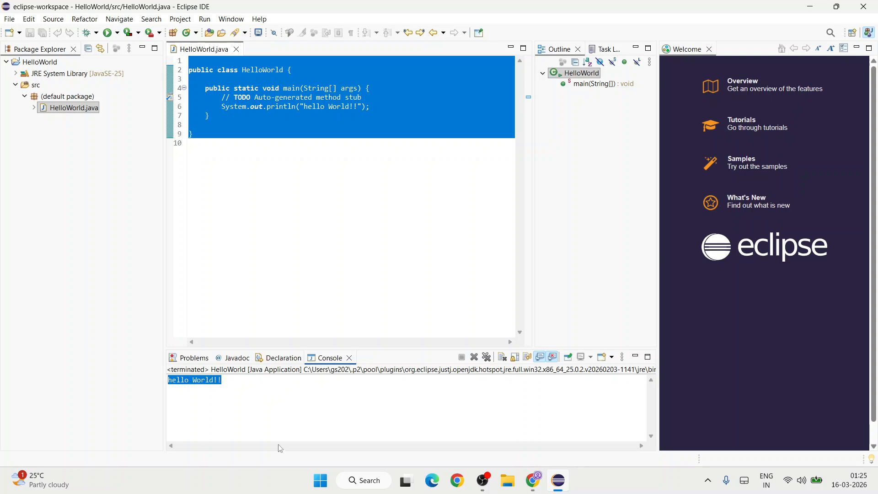
click(295, 423)
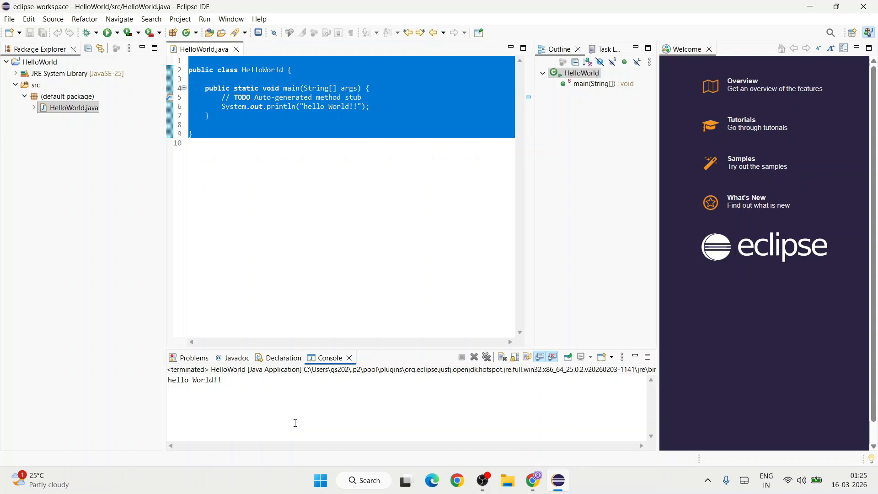
Switch to Chrome and skim the Cool Python Projects playlist and the Geeky Script tutorial articles.
key(alt+Tab)
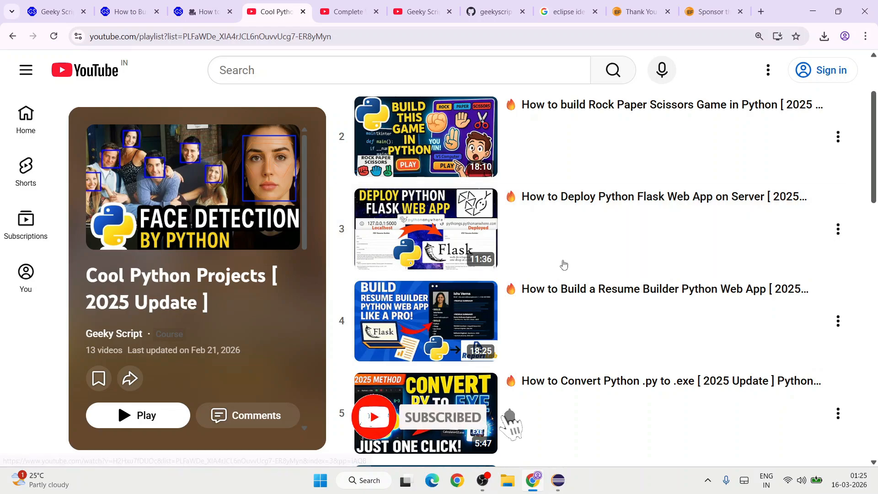
scroll(723, 241, down, 5)
scroll(724, 240, down, 10)
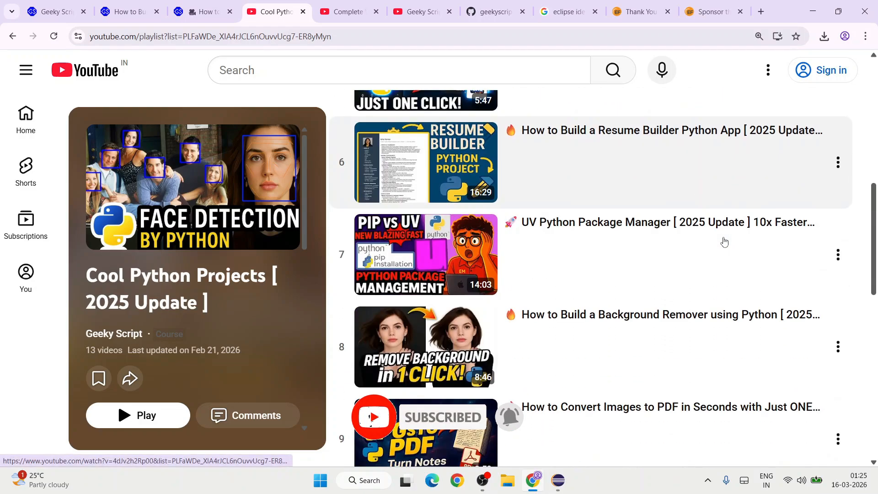
scroll(724, 241, down, 5)
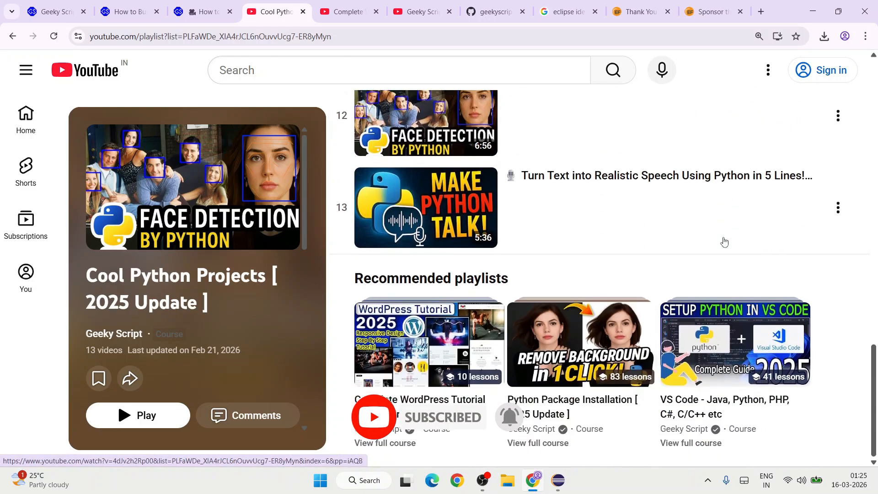
click(204, 12)
scroll(322, 217, down, 5)
click(130, 12)
scroll(453, 257, down, 10)
scroll(453, 257, down, 5)
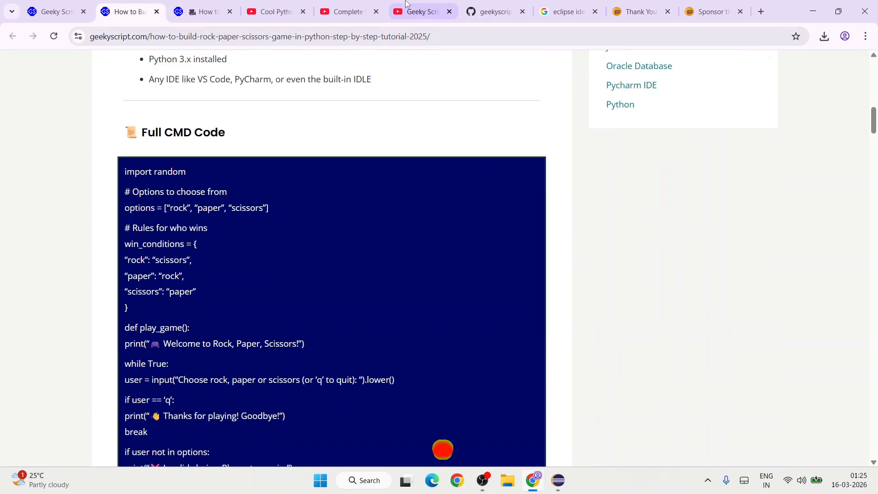
Skim the Complete WordPress Tutorial playlist and view the Geeky Script channel's videos page.
click(378, 5)
scroll(565, 280, down, 12)
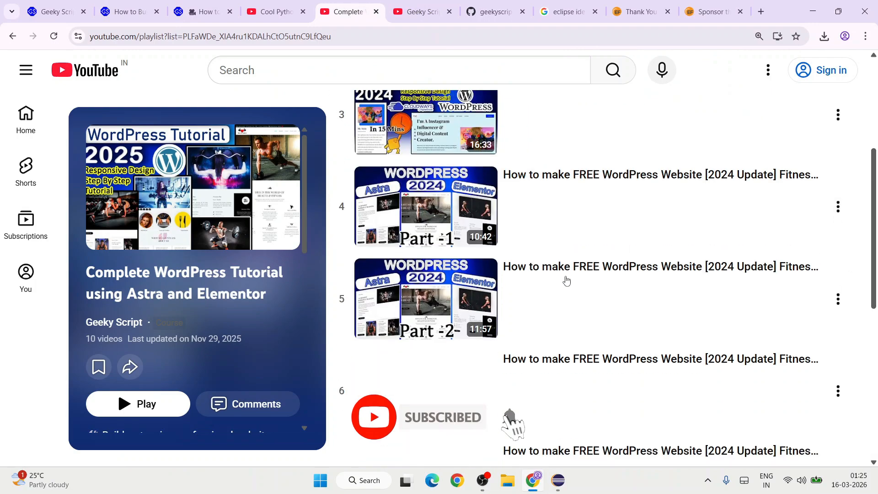
scroll(566, 280, up, 8)
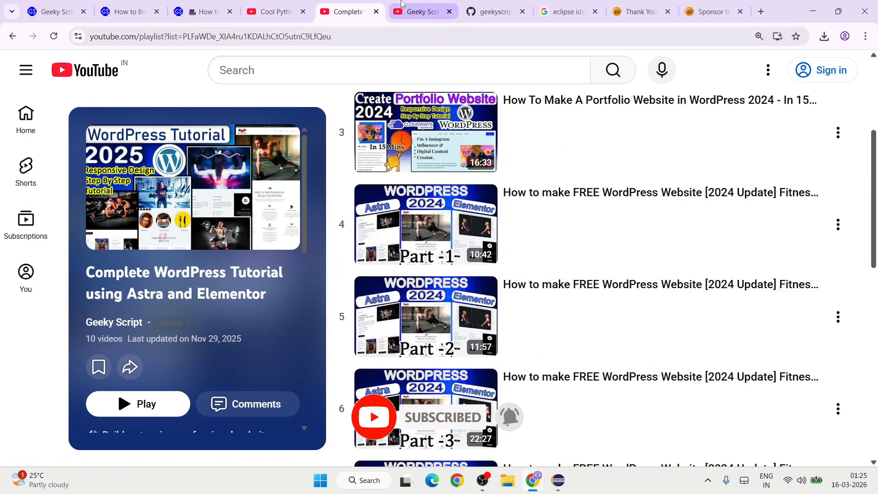
click(420, 12)
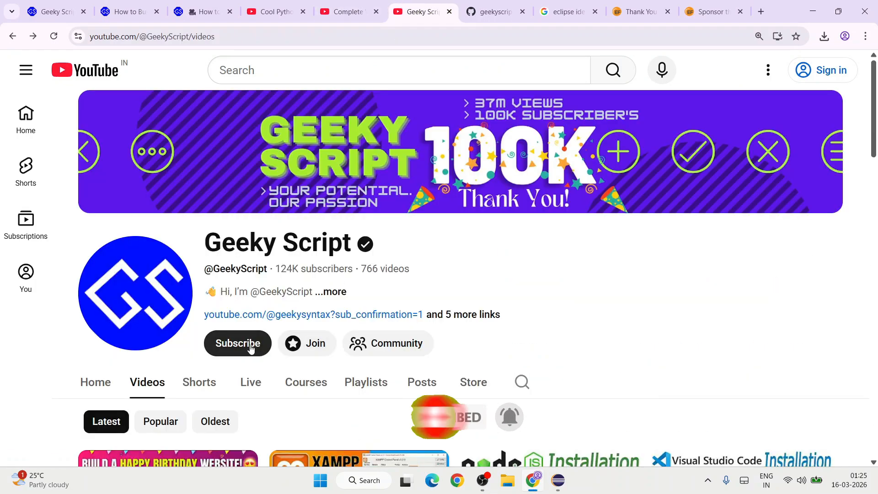